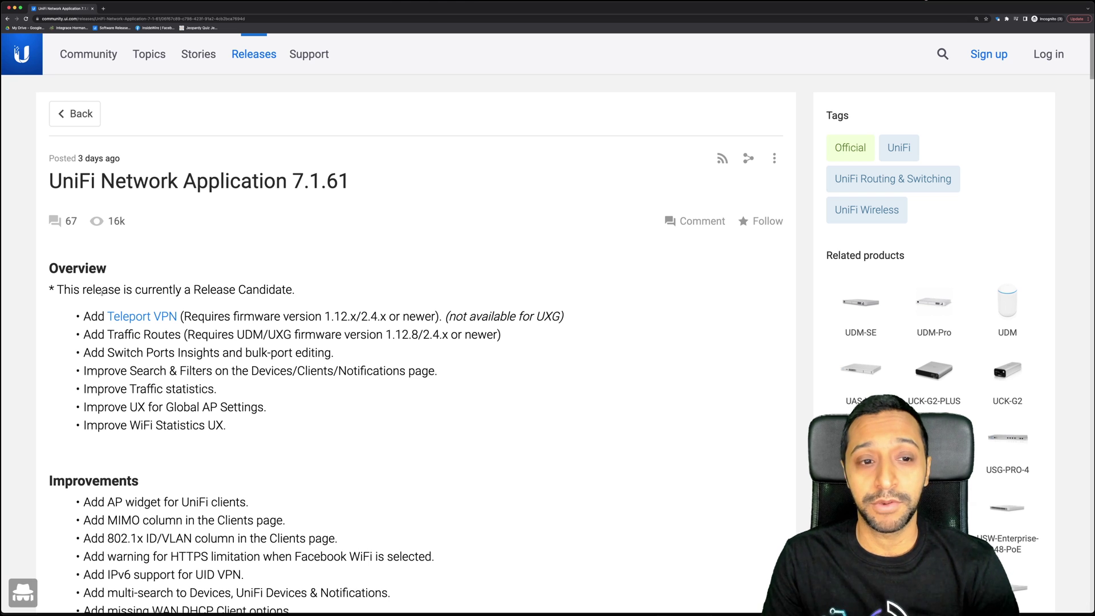
Step: Highlight the Teleport VPN line in the 7.1.61 release notes, then clear the highlight
left_click_drag(91, 316, 184, 317)
left_click(242, 315)
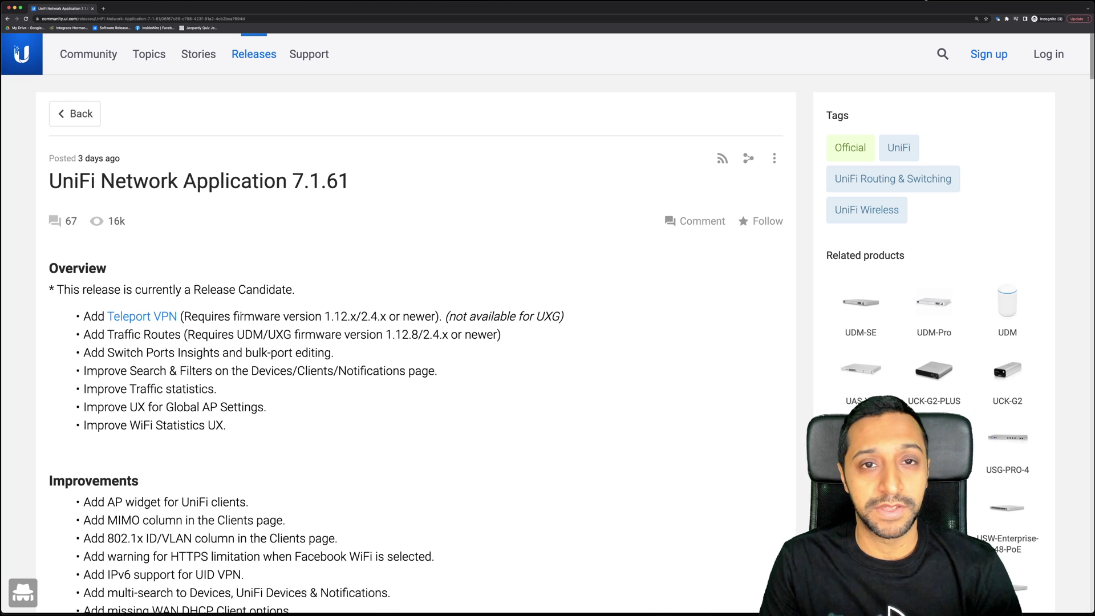
Step: Open the Teleport help article, zoom in, and scroll through How Does It Work and Revoke Access
left_click(136, 316)
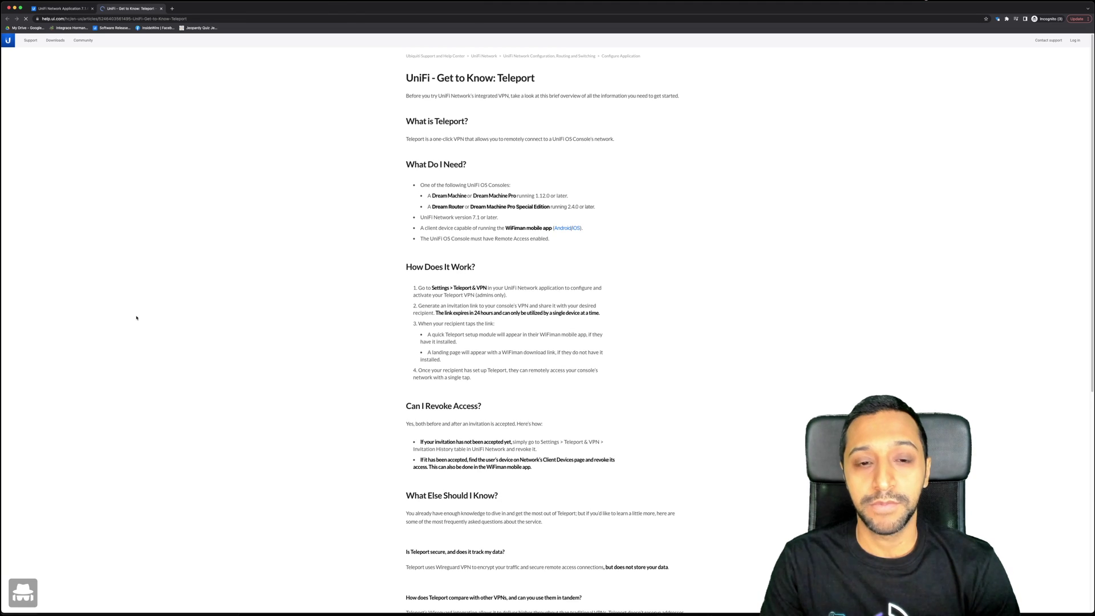
key("super+plus")
key("super+plus")
key("super+plus")
key("super+plus")
key("super+plus")
key("super+plus")
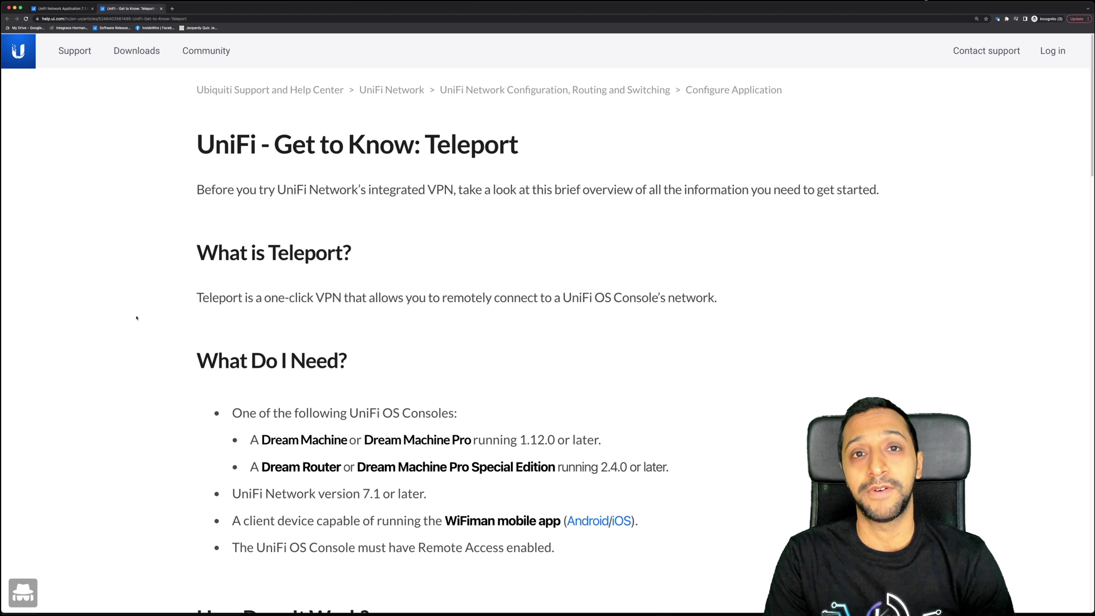
scroll(269, 351, "down", 5)
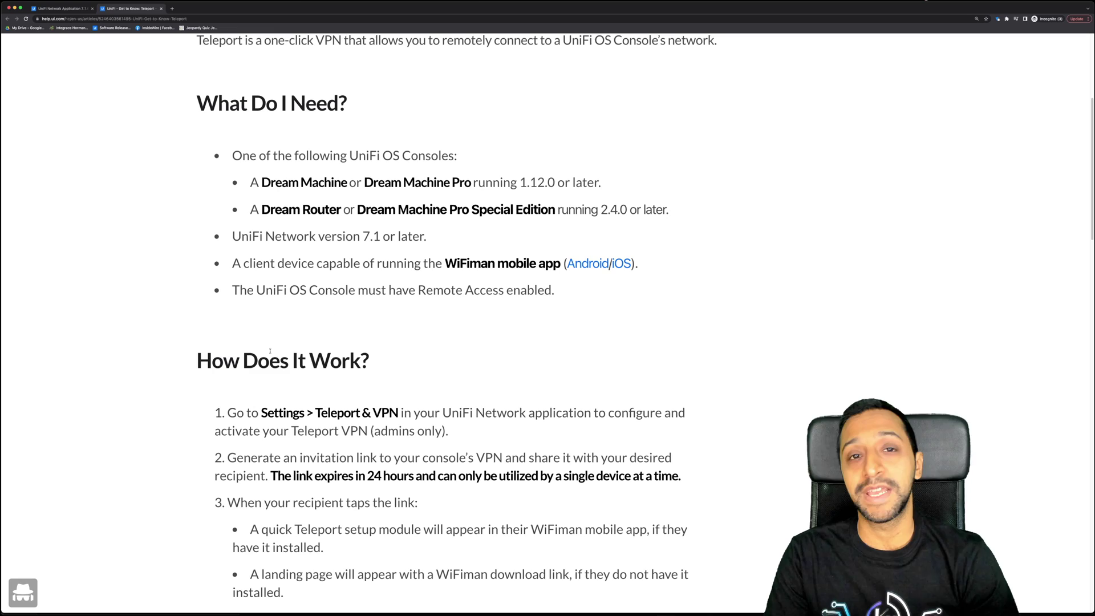
scroll(270, 351, "down", 5)
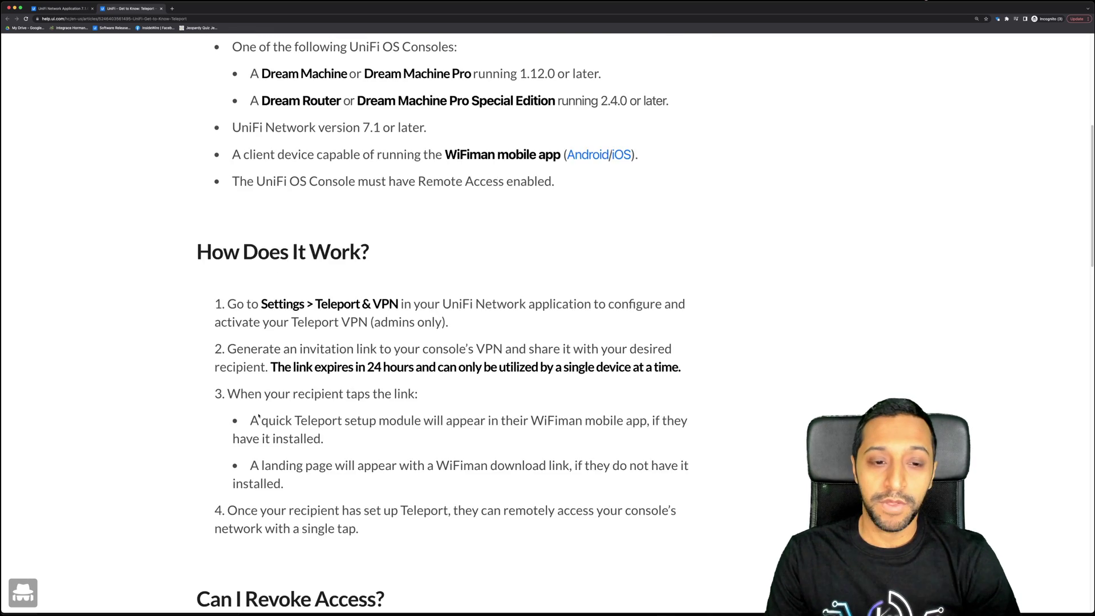
scroll(260, 416, "down", 8)
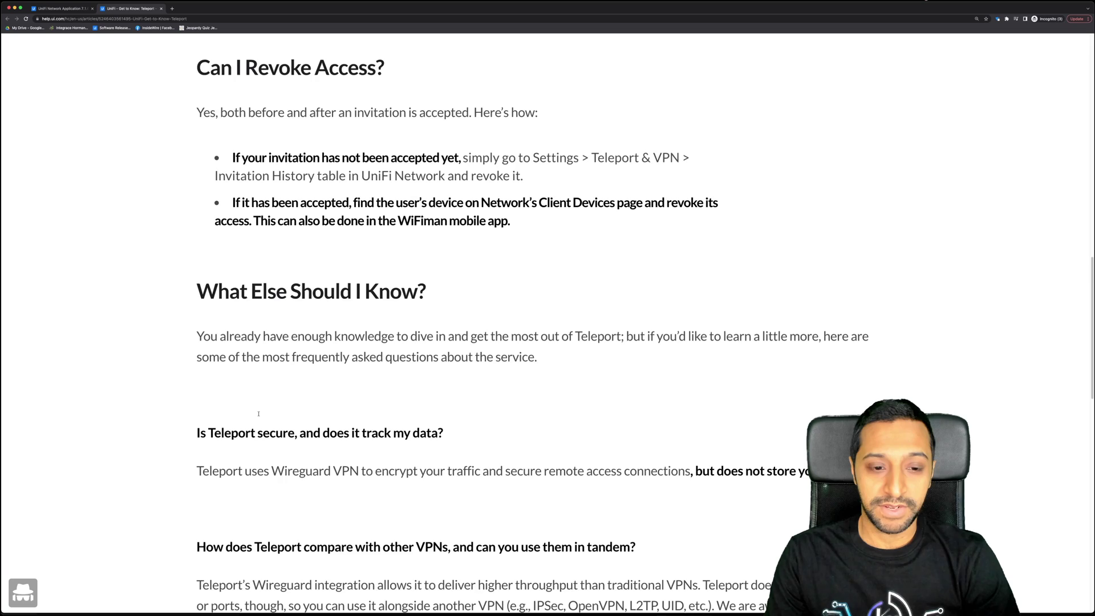
scroll(258, 413, "down", 3)
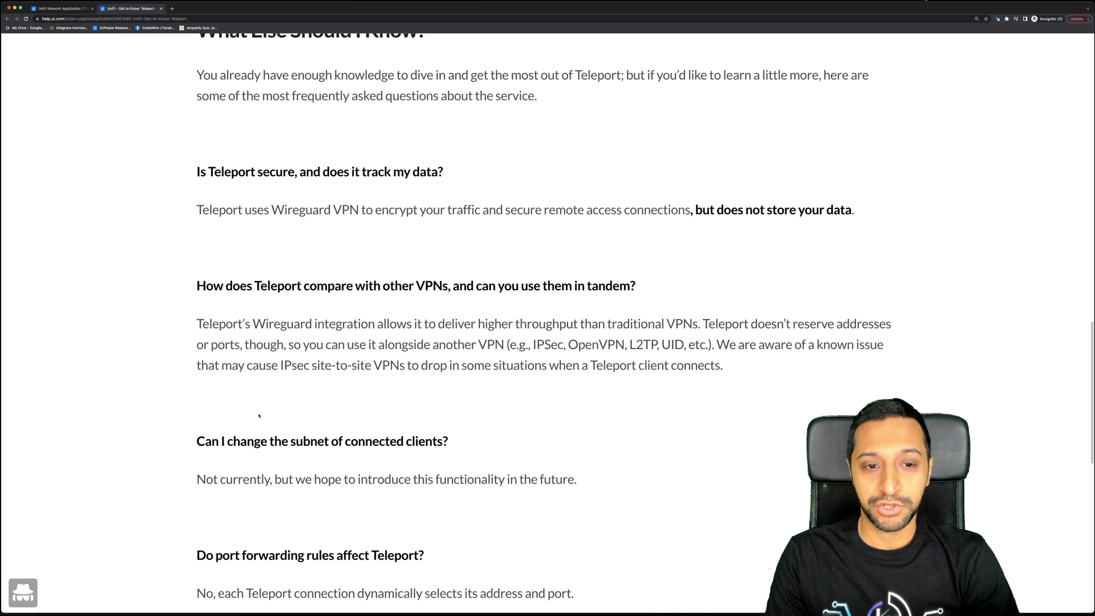
Step: In the Teleport FAQ, highlight the known IPsec issue and the answer about changing the subnet
scroll(258, 413, "down", 1)
scroll(258, 416, "down", 1)
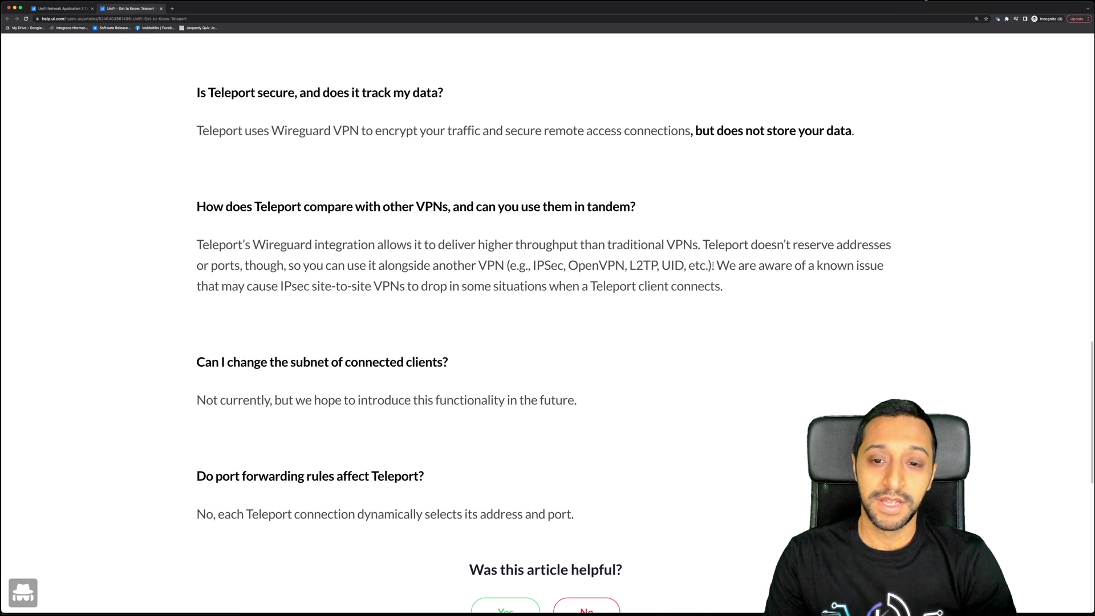
left_click_drag(718, 266, 729, 285)
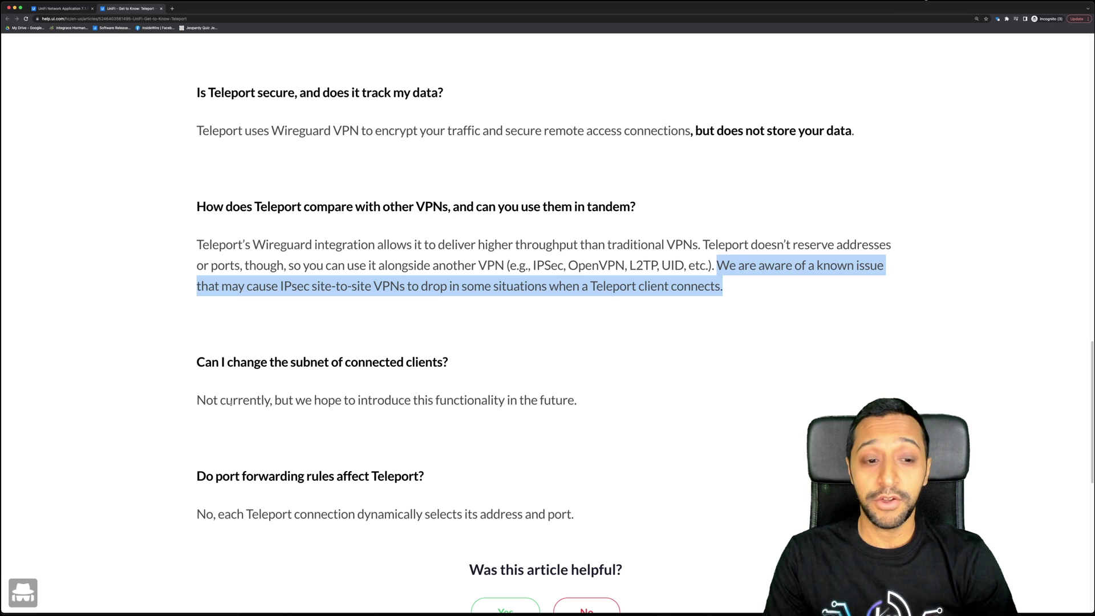
left_click_drag(213, 399, 547, 413)
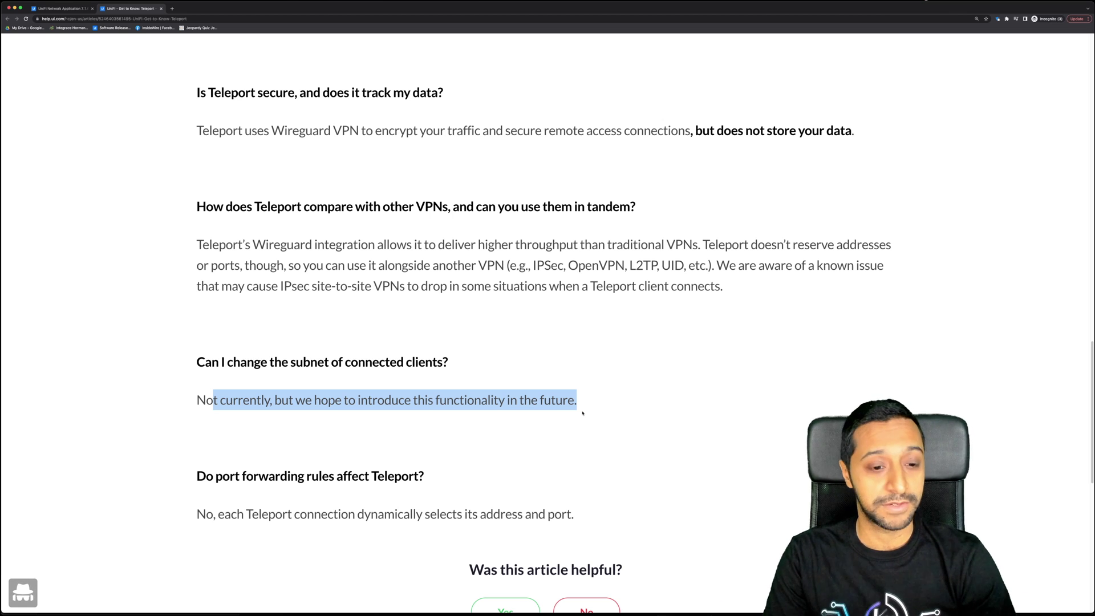
scroll(495, 447, "down", 1)
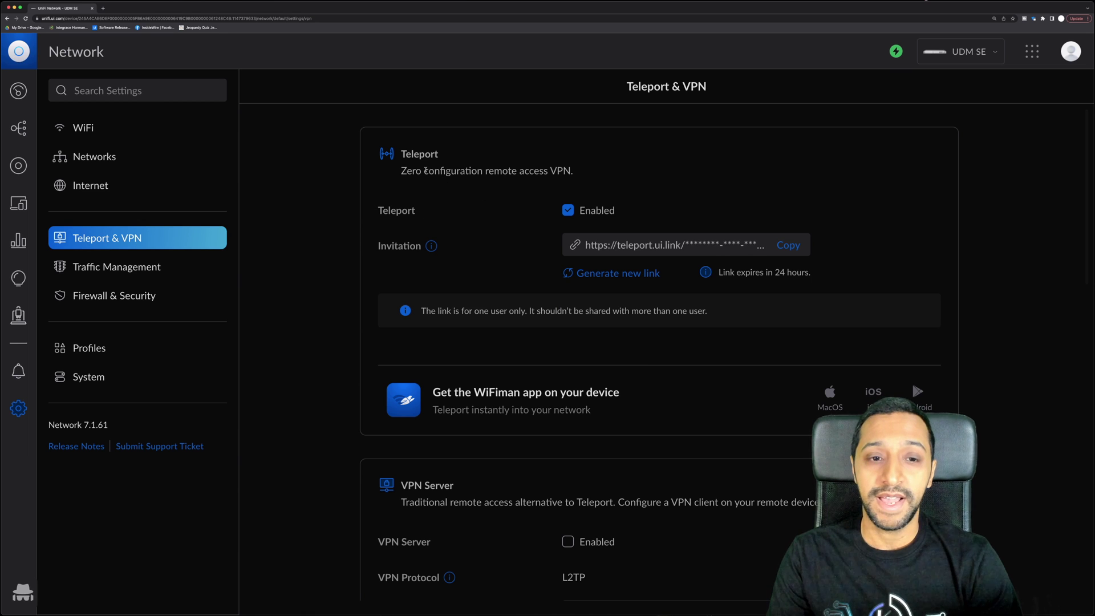
left_click_drag(421, 170, 574, 170)
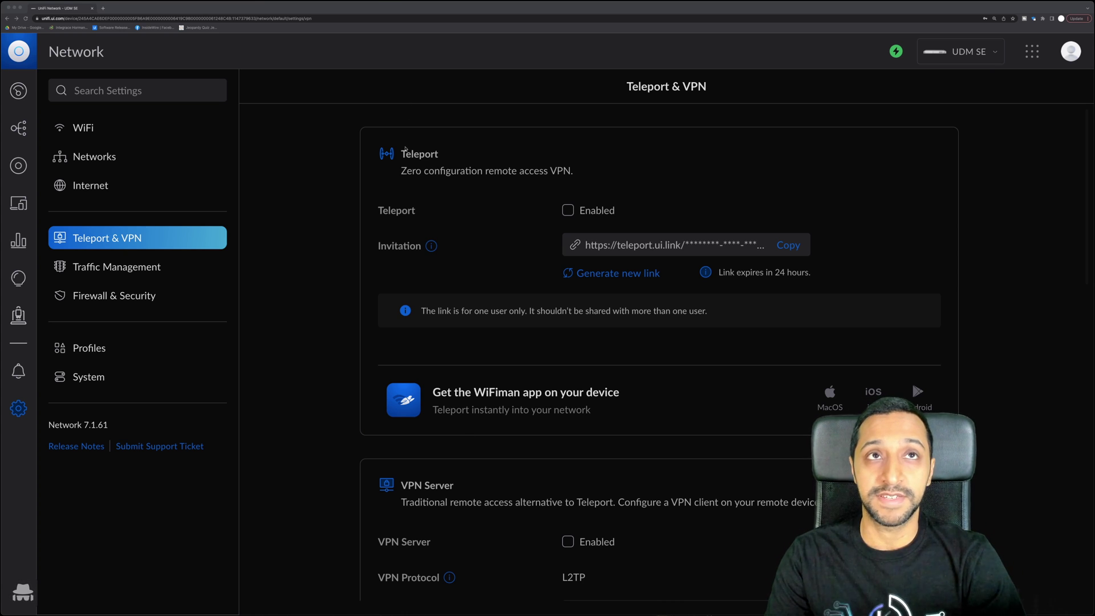
left_click(409, 155)
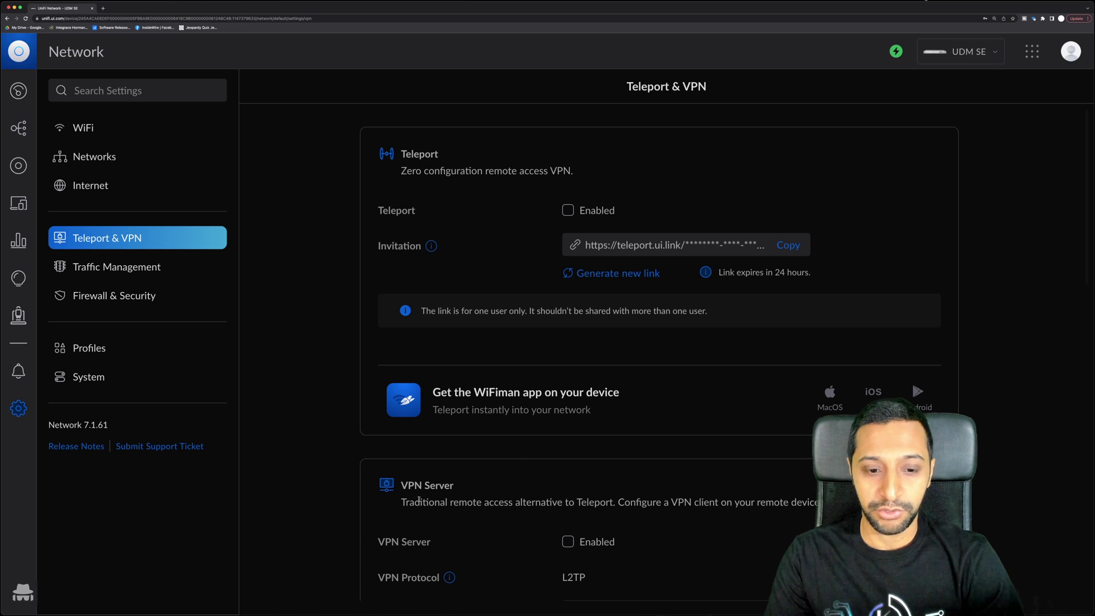
left_click_drag(414, 485, 459, 502)
left_click(462, 500)
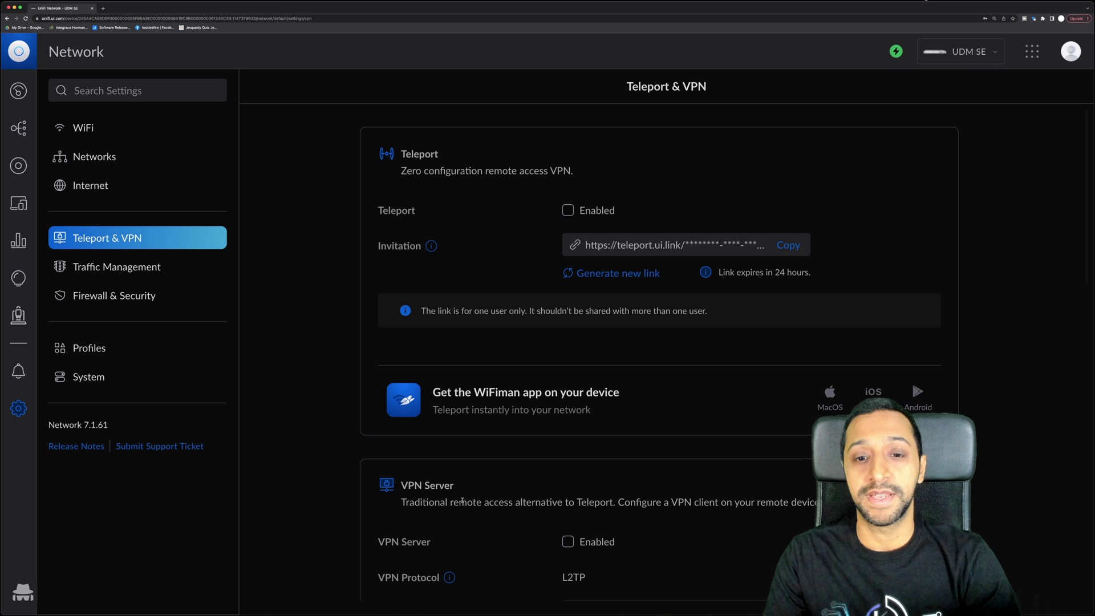
Step: Enable Teleport, generate a new invitation link, check Invitation History, and copy the link
left_click(568, 211)
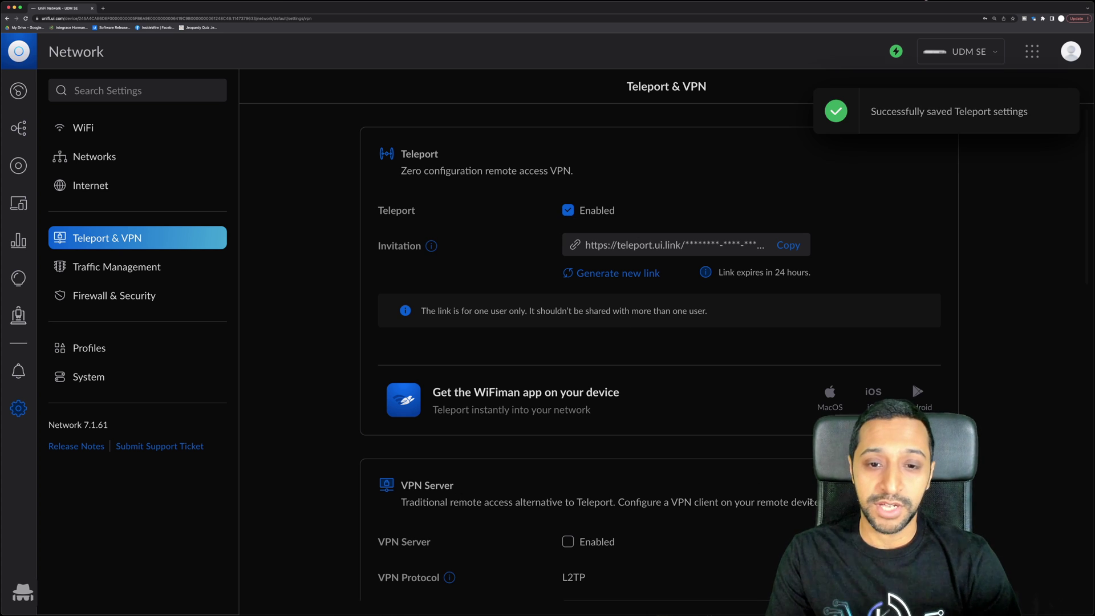
left_click(613, 275)
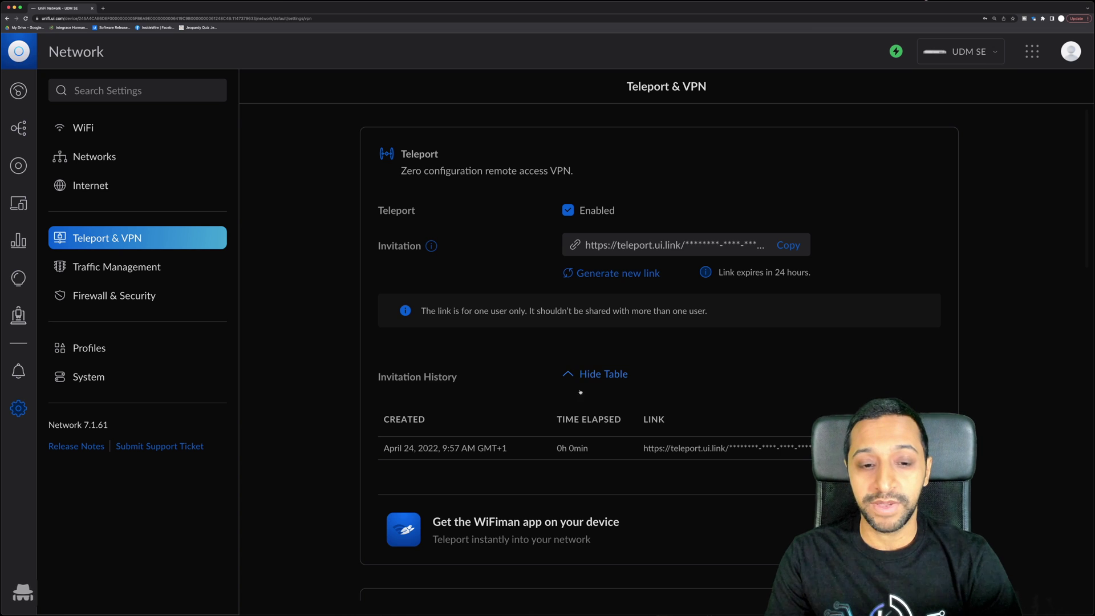
left_click_drag(415, 377, 721, 421)
left_click(711, 400)
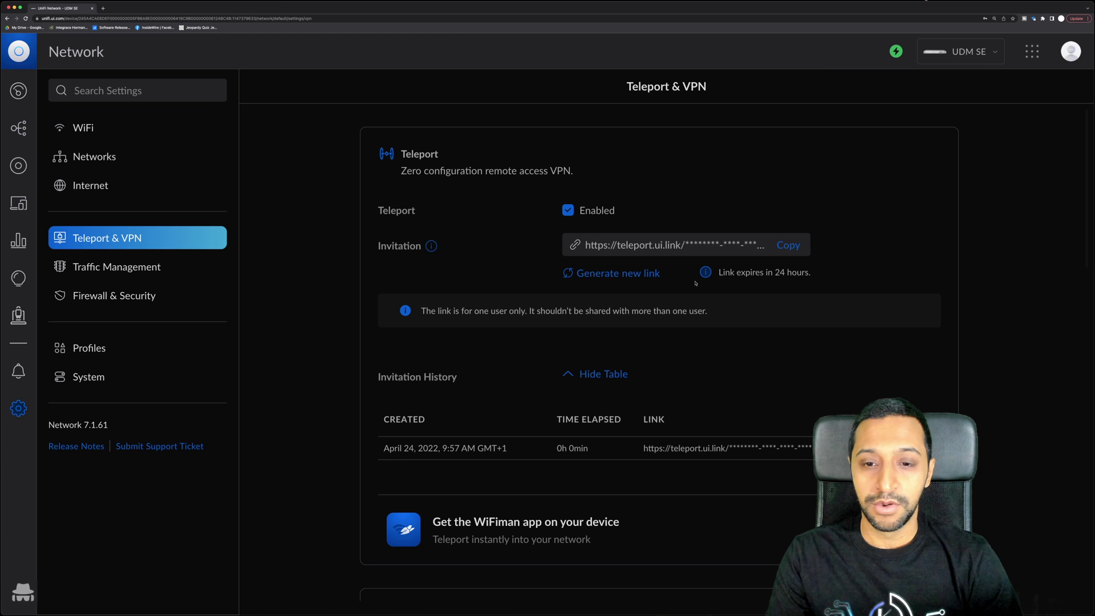
left_click(794, 247)
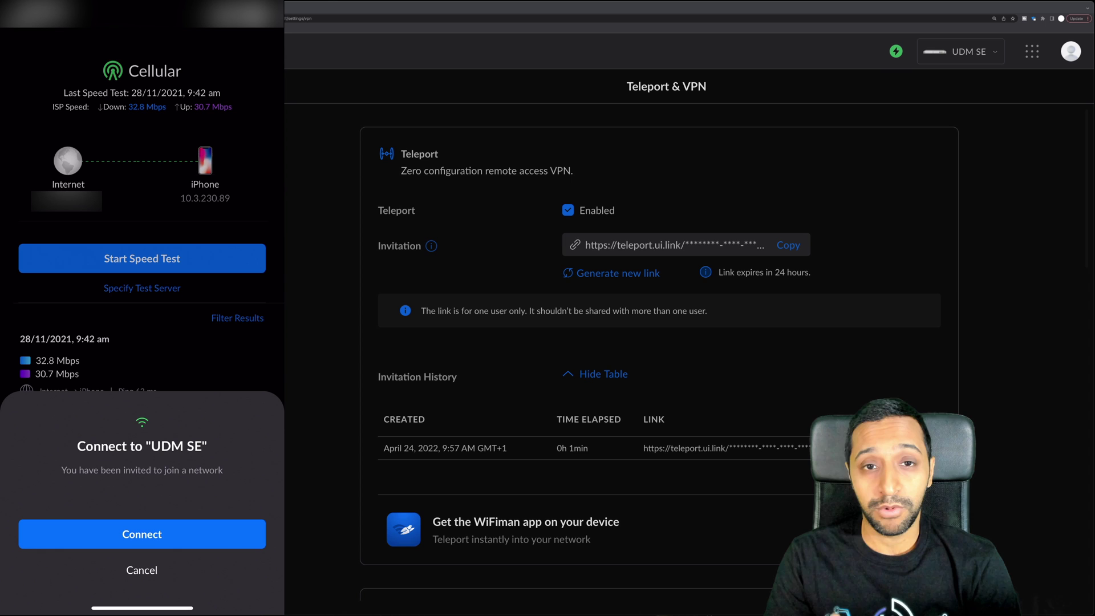
Step: Accept the UDM SE invitation in WiFiman, agree to data collection, and reload the settings page
left_click(142, 534)
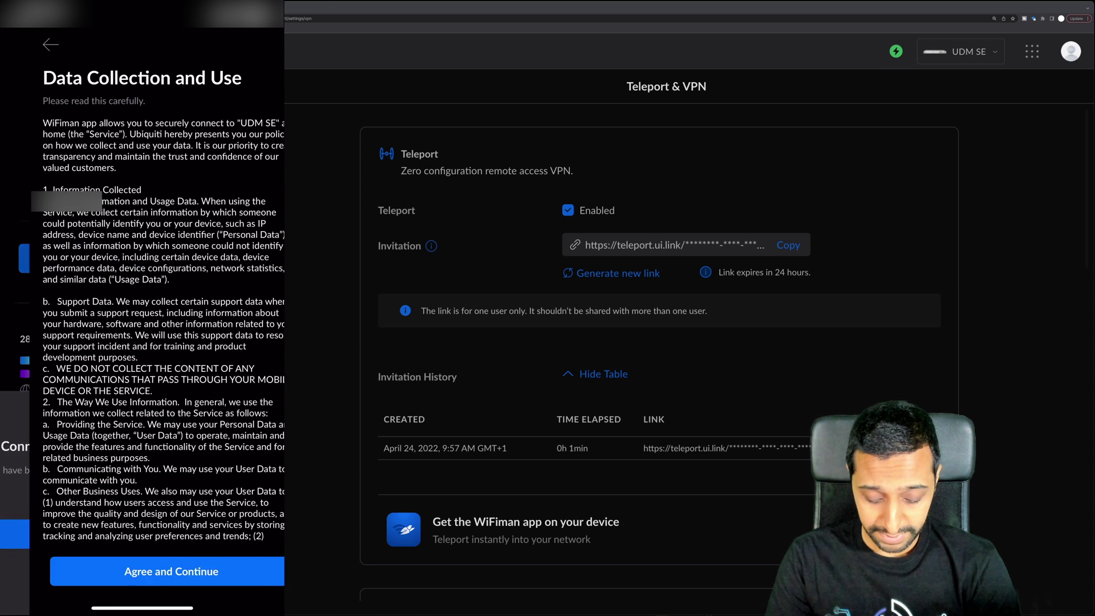
left_click(142, 571)
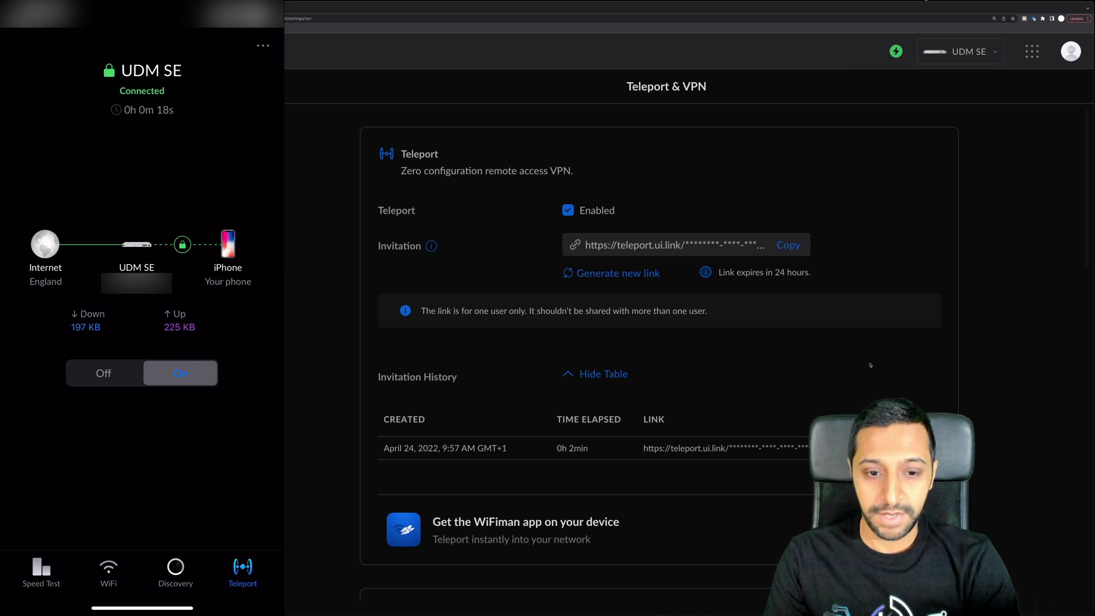
key("super+r")
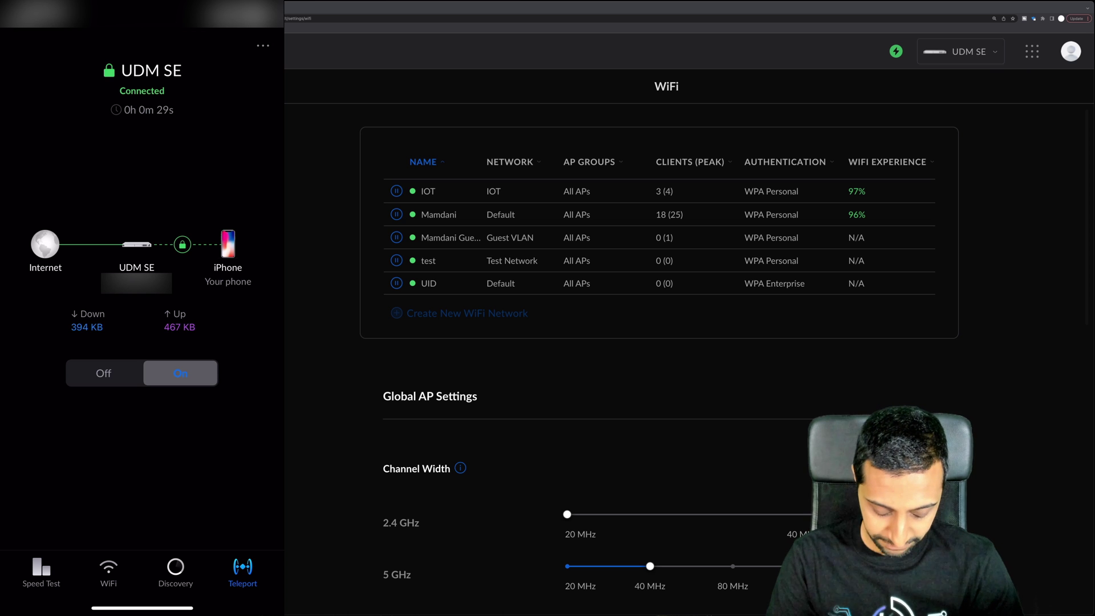
Step: Browse WiFiman's Speed Test, WiFi and Discovery tabs, then toggle Teleport off and back on
left_click(41, 571)
left_click(108, 570)
left_click(175, 570)
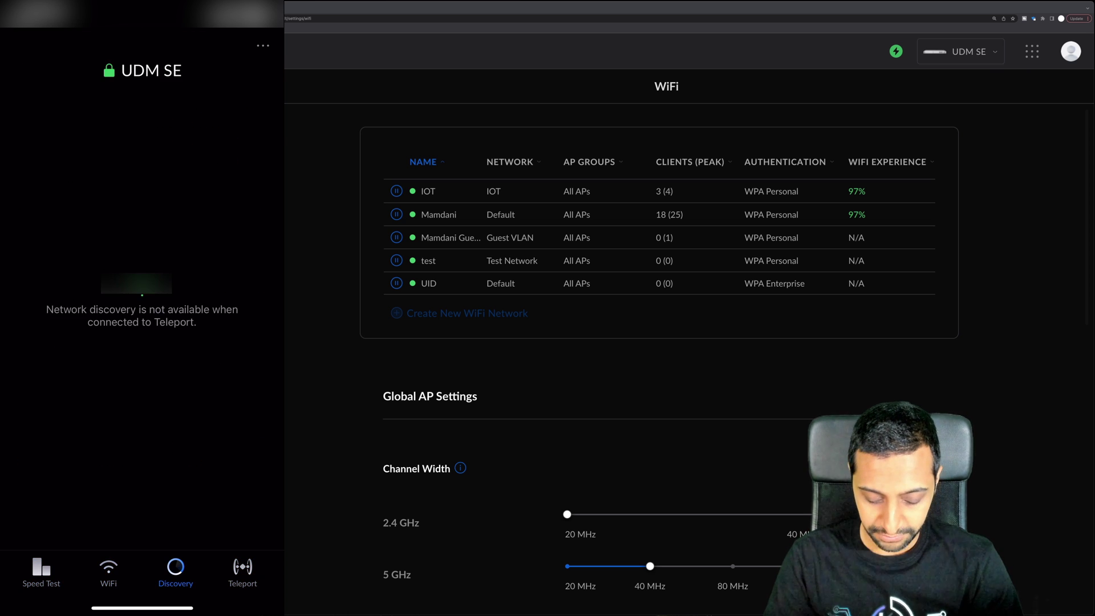
left_click(243, 570)
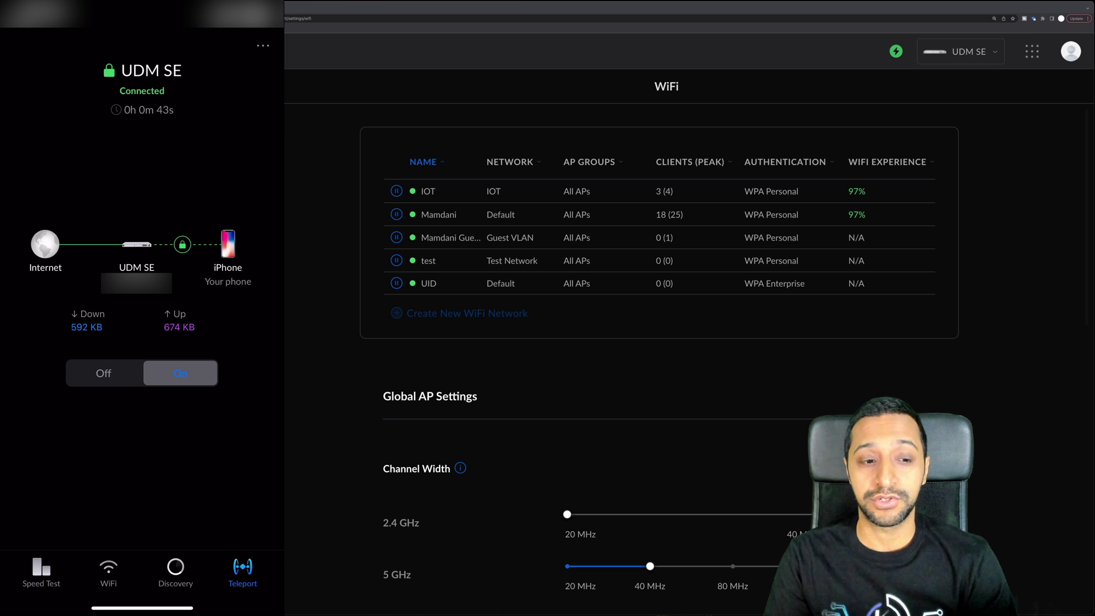
left_click(104, 373)
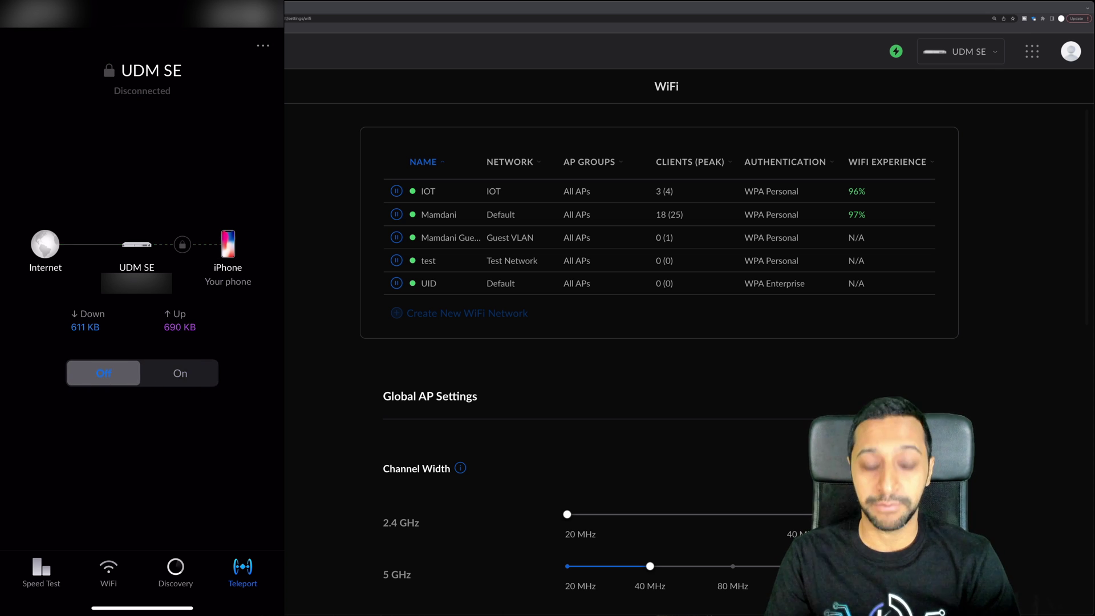
left_click(181, 373)
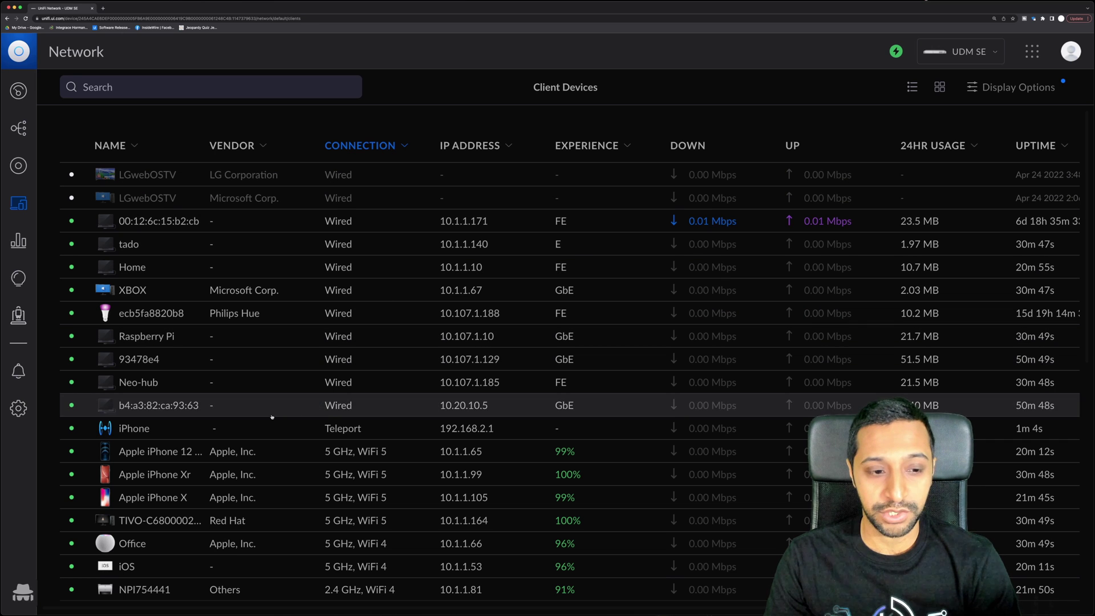
Step: Open the details panel of the iPhone client connected through Teleport at 192.168.2.1
left_click(421, 433)
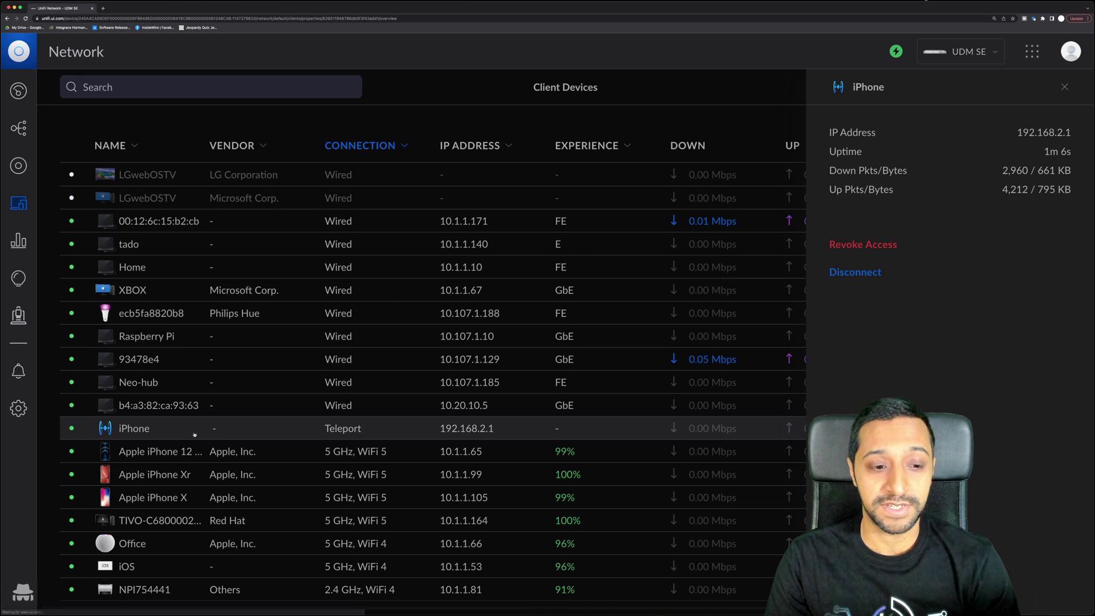
triple_click(491, 429)
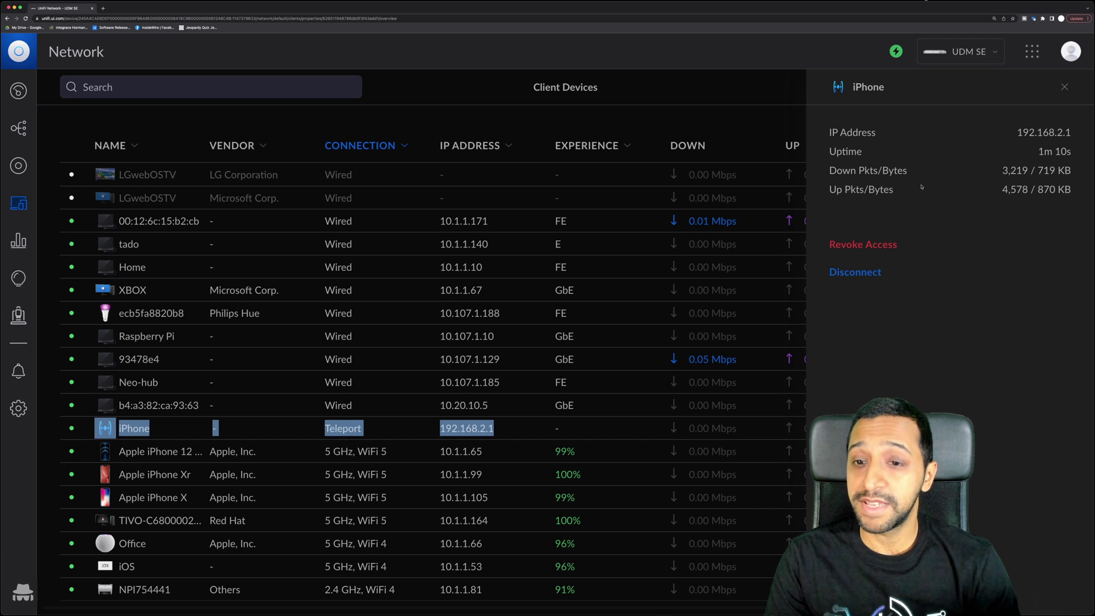
left_click(1001, 146)
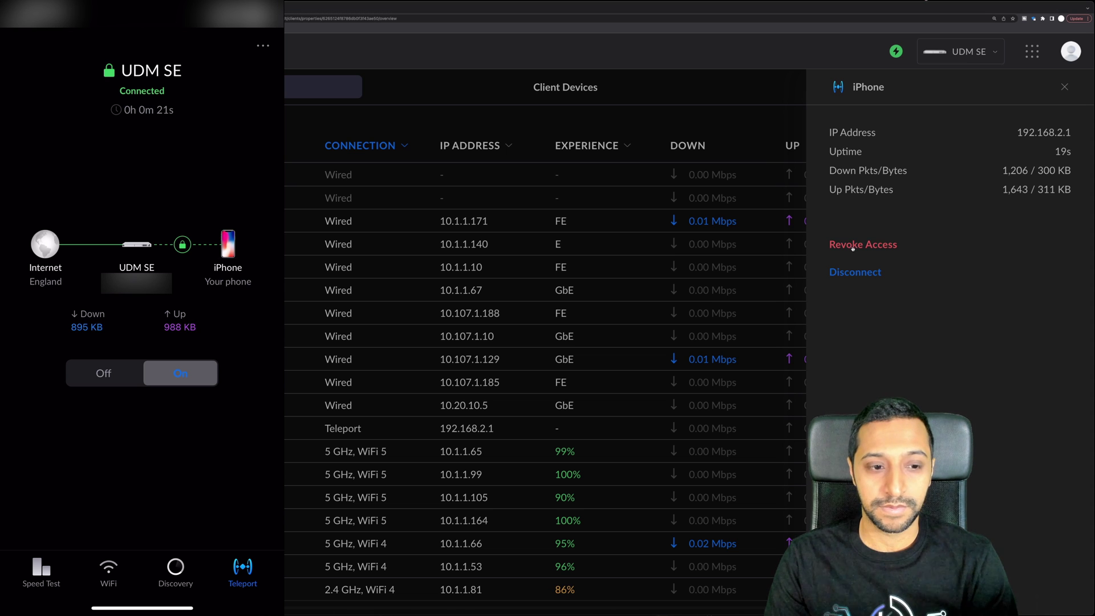
Step: Revoke the iPhone's Teleport access, then switch Teleport off in WiFiman so it shows Disconnected
left_click(853, 245)
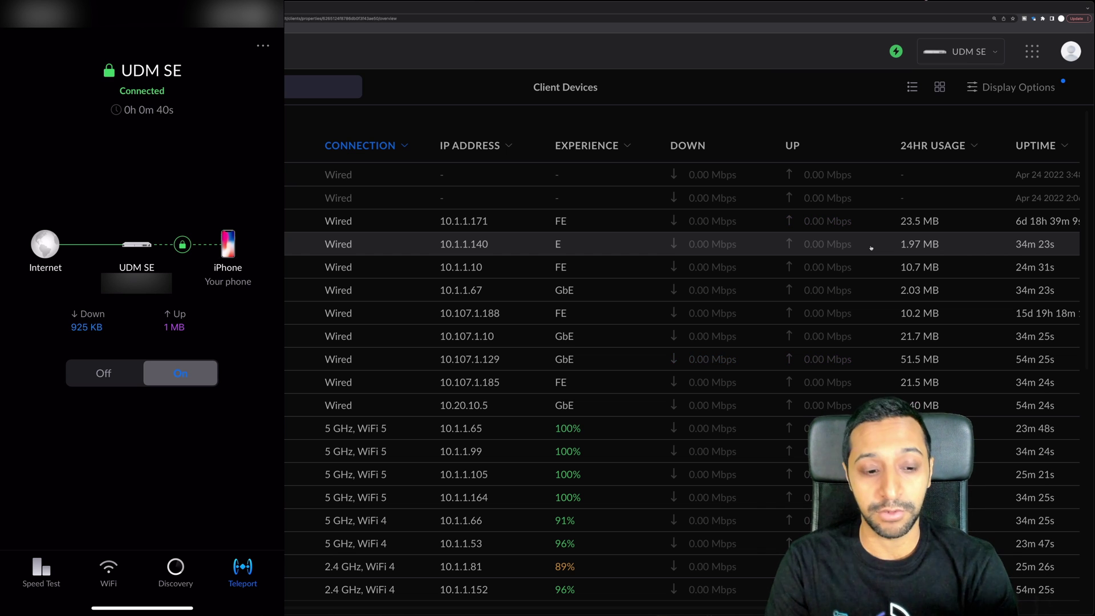
left_click(103, 373)
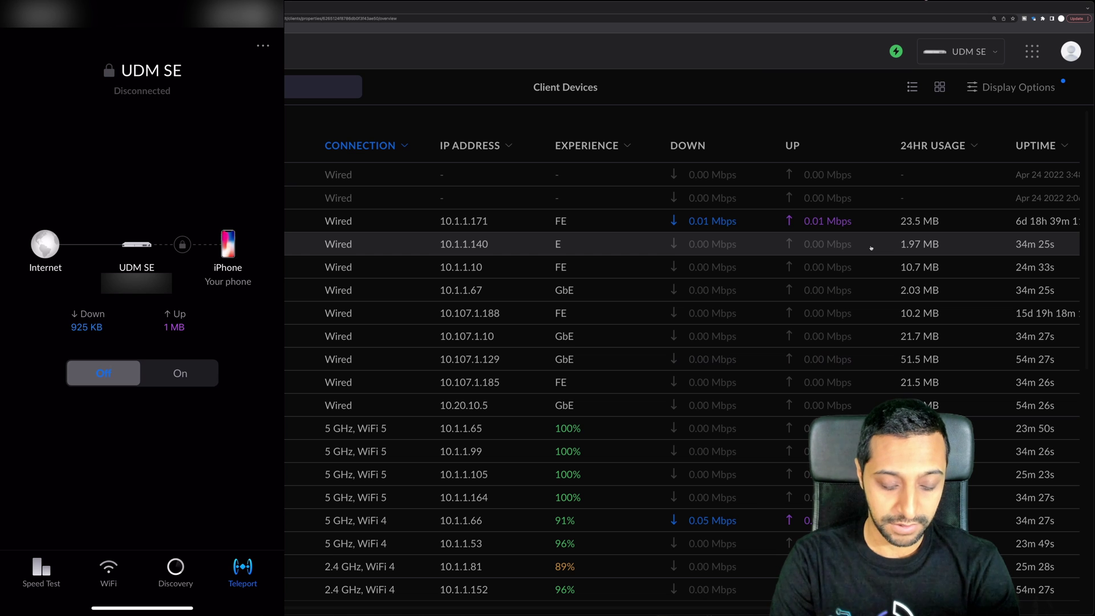